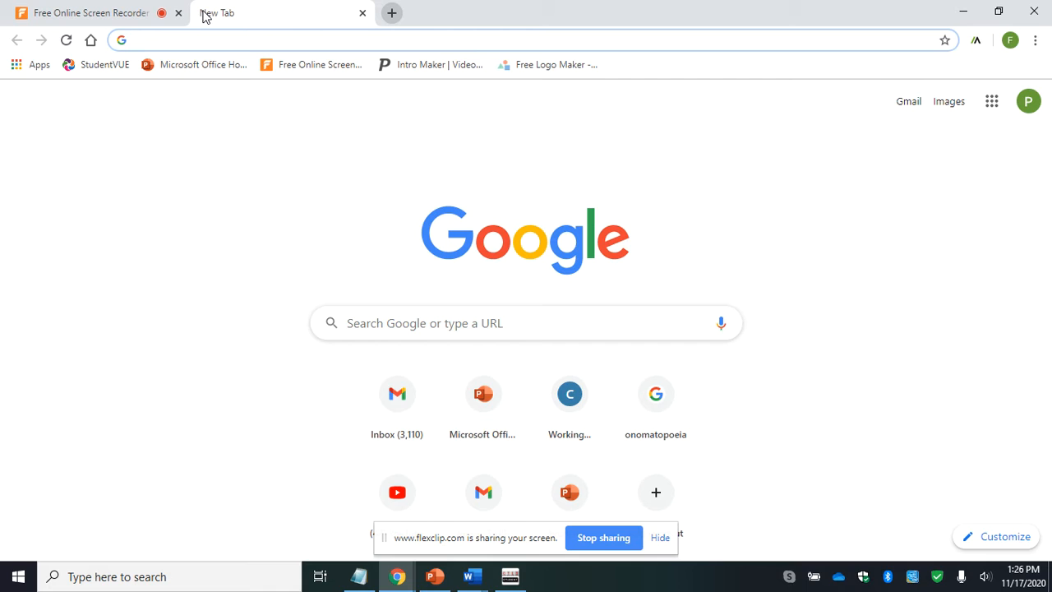
# - Search Google for "placeit intro maker"
pyautogui.click(402, 333)
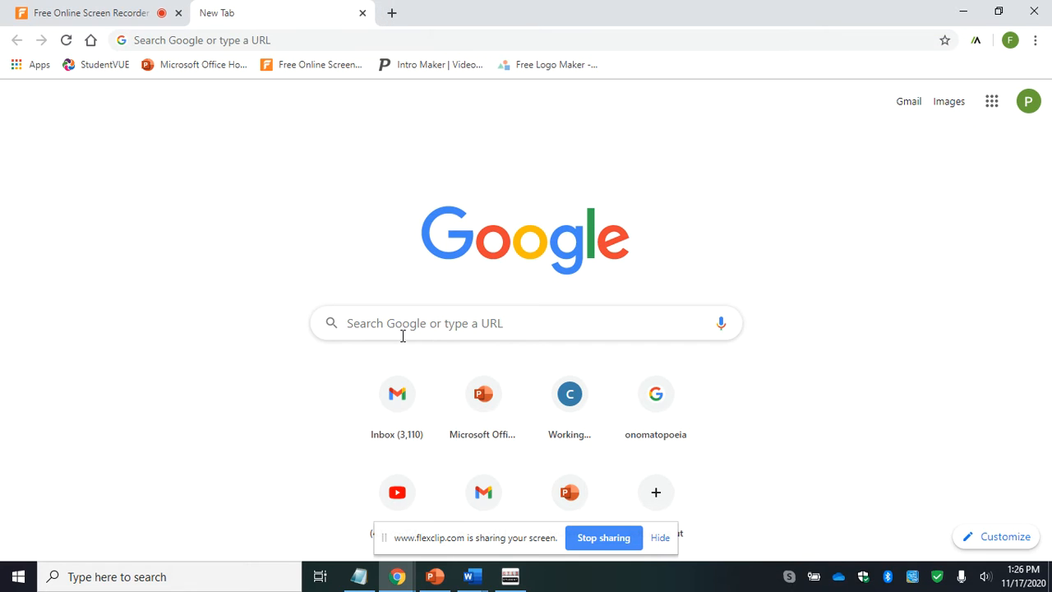
pyautogui.rightClick(402, 335)
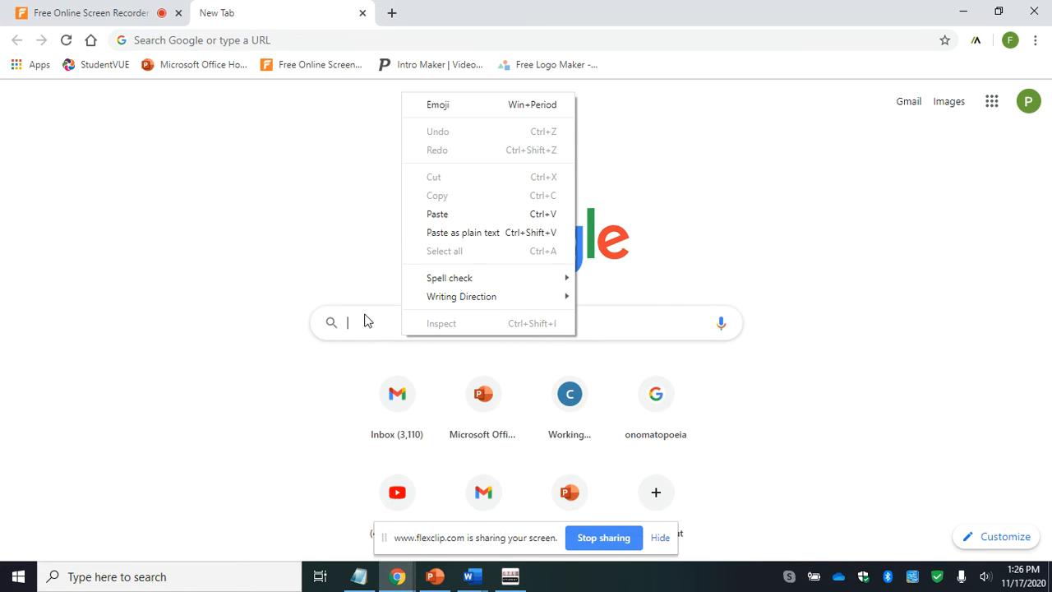
pyautogui.click(368, 320)
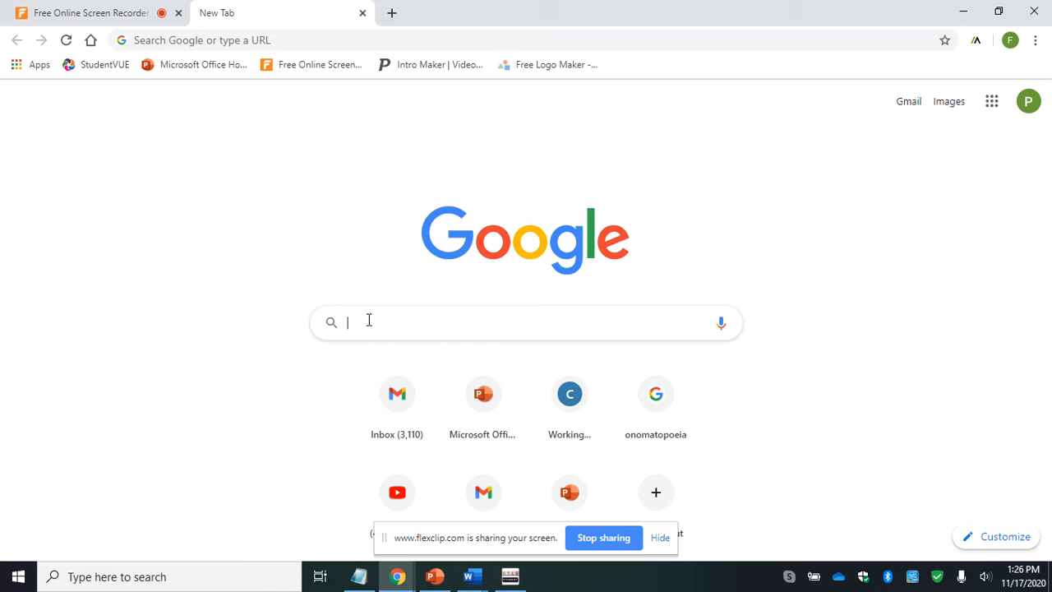
pyautogui.write('pla')
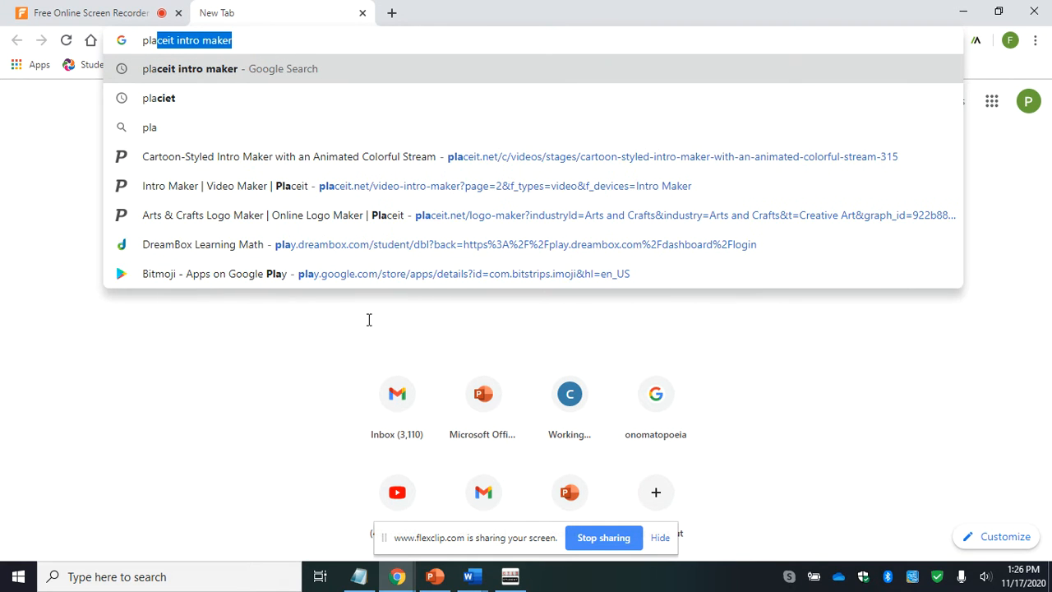
pyautogui.write('ceit')
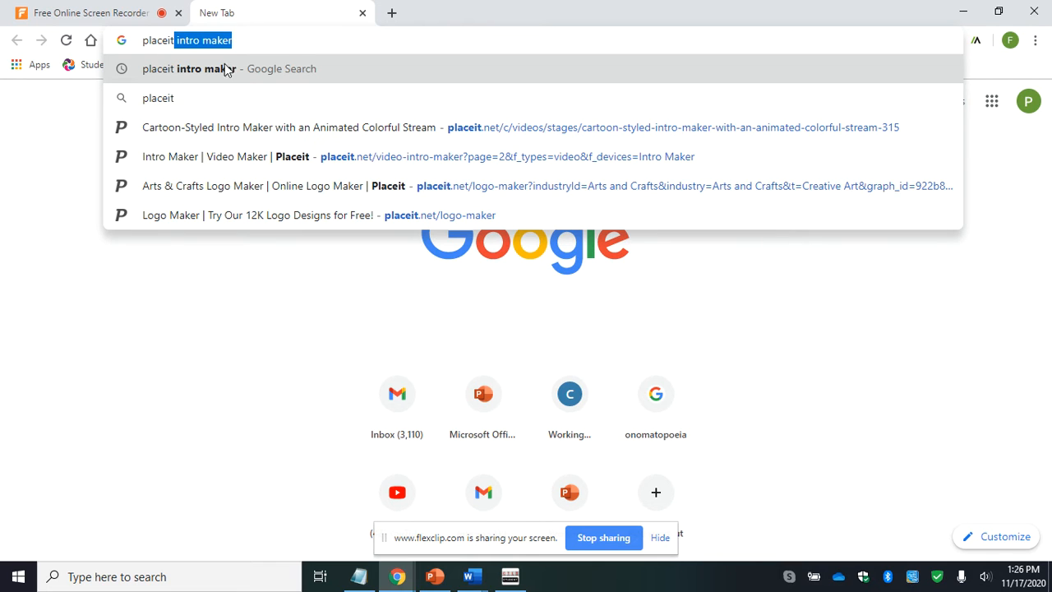
pyautogui.click(244, 73)
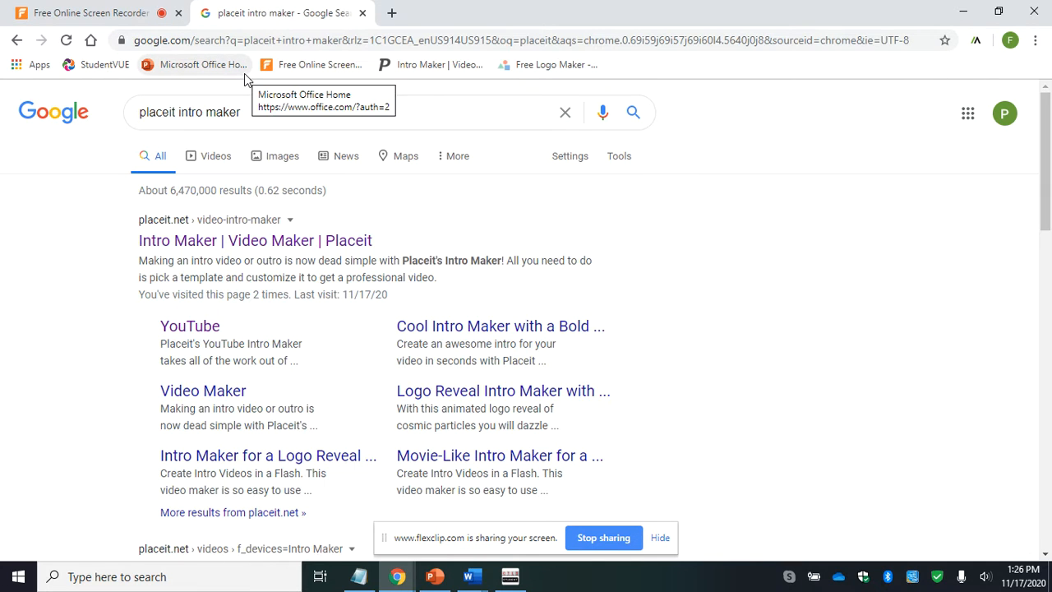
# - Open Placeit's Intro Maker page and choose the template "Intro Maker for a Logo Reveal with Liquid Animations"
pyautogui.click(258, 243)
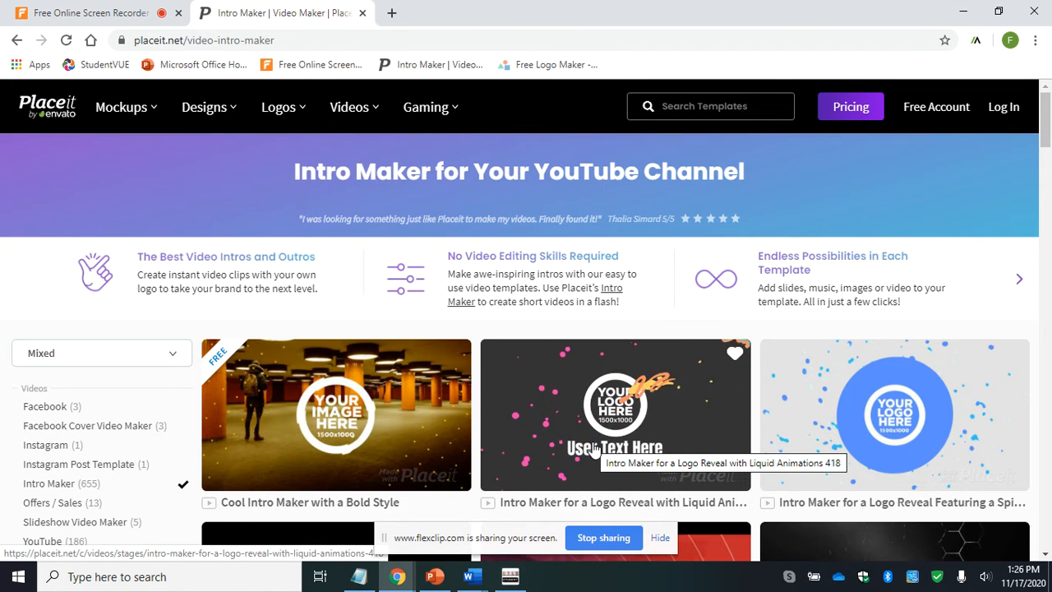
pyautogui.rightClick(574, 416)
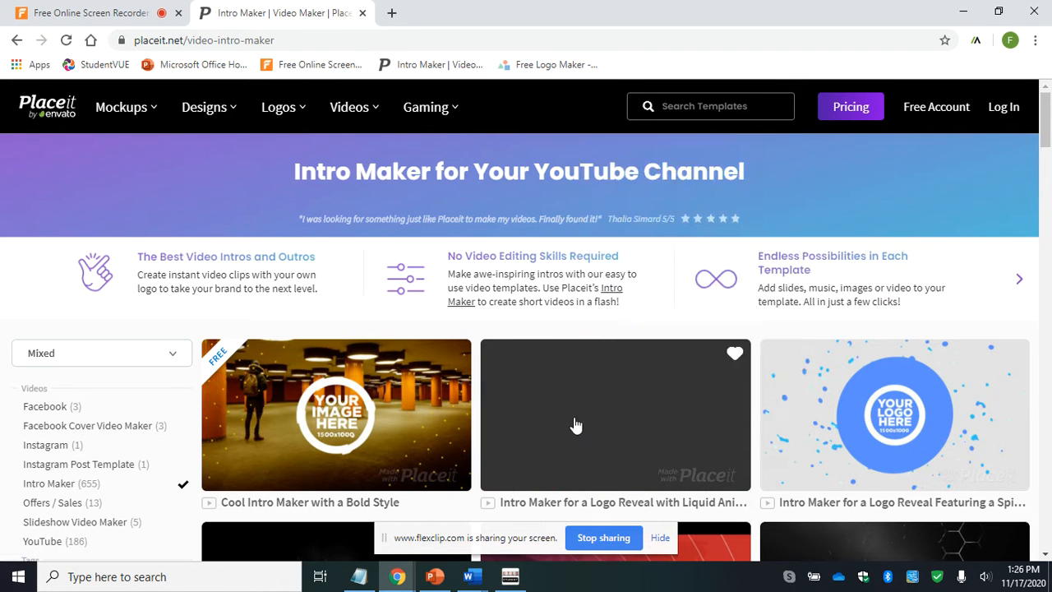
pyautogui.click(575, 425)
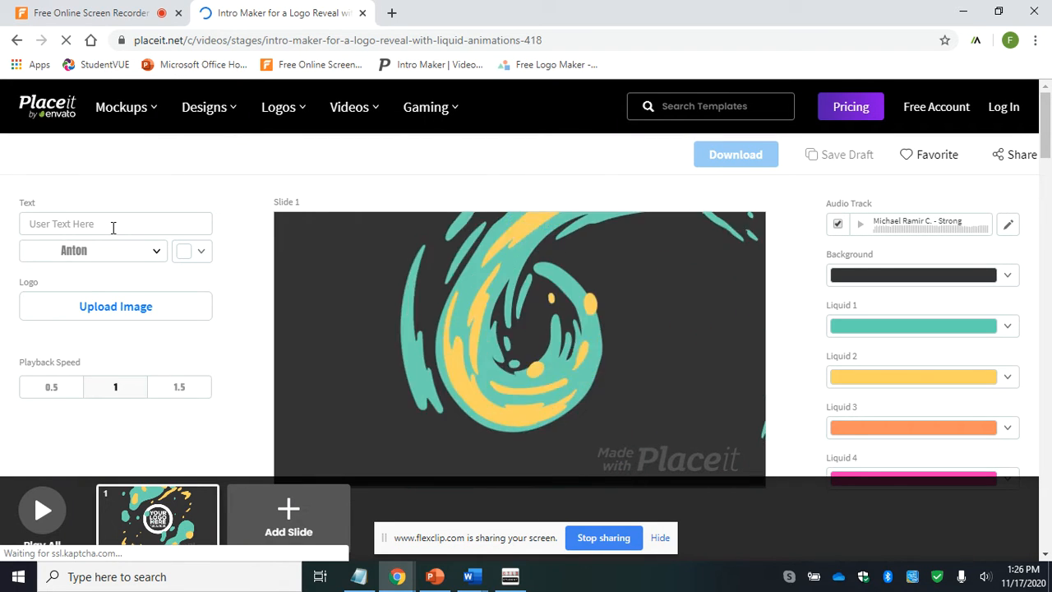
# - Replace the slide's placeholder text with "Music" and dismiss the preview of the change
pyautogui.click(114, 226)
pyautogui.press('BackSpace')
pyautogui.press('BackSpace')
pyautogui.press('BackSpace')
pyautogui.press('BackSpace')
pyautogui.press('BackSpace')
pyautogui.press('BackSpace')
pyautogui.press('BackSpace')
pyautogui.press('BackSpace')
pyautogui.press('BackSpace')
pyautogui.press('BackSpace')
pyautogui.press('BackSpace')
pyautogui.press('BackSpace')
pyautogui.press('BackSpace')
pyautogui.press('BackSpace')
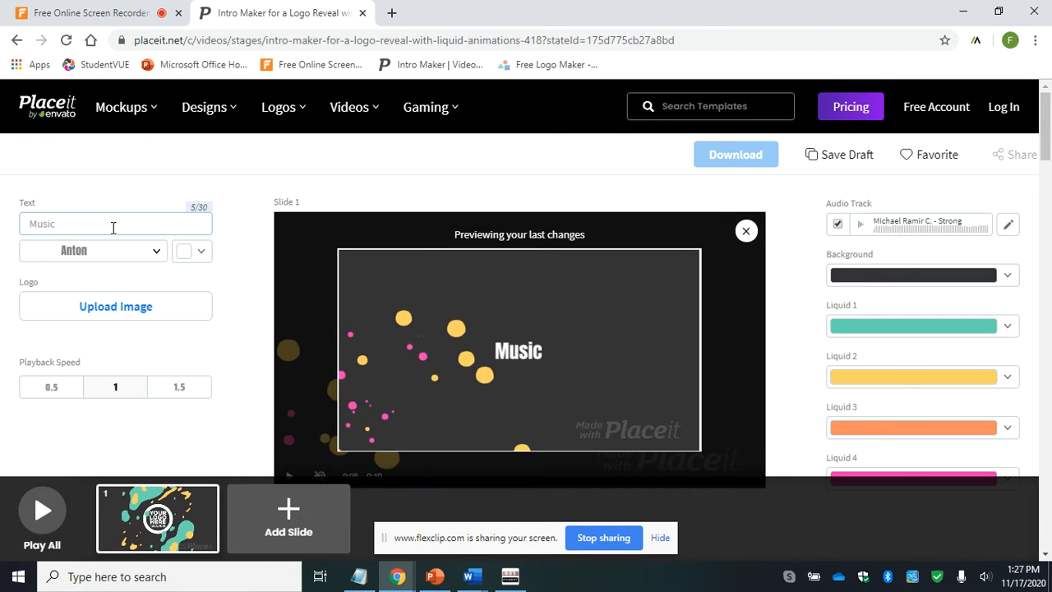
pyautogui.click(745, 233)
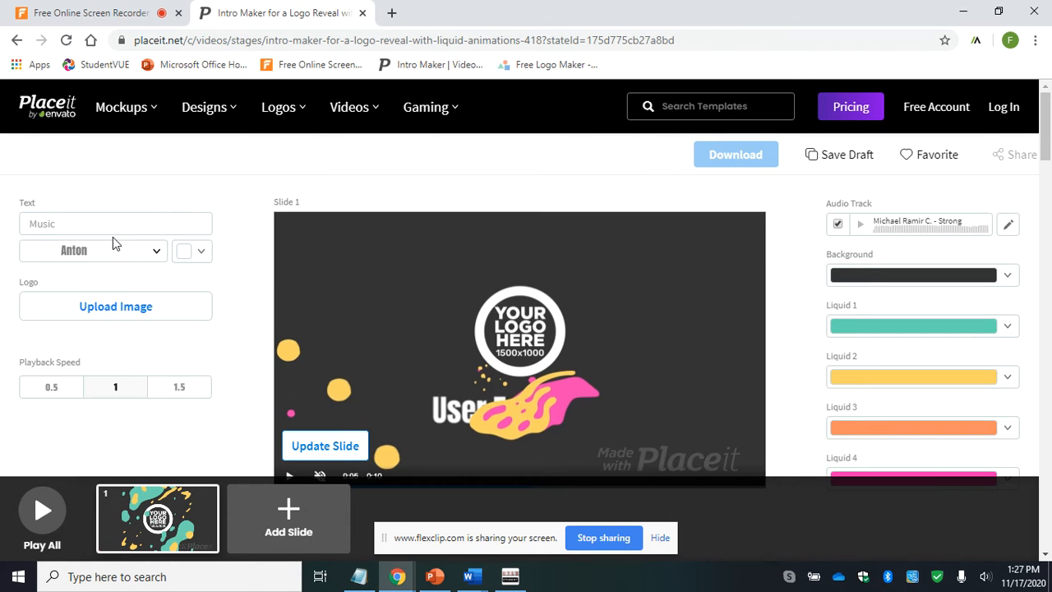
# - Upload LogoMakr-5hwGAN from Downloads as the logo, scaled and centered so the whole cassette fits inside the crop frame
pyautogui.click(134, 316)
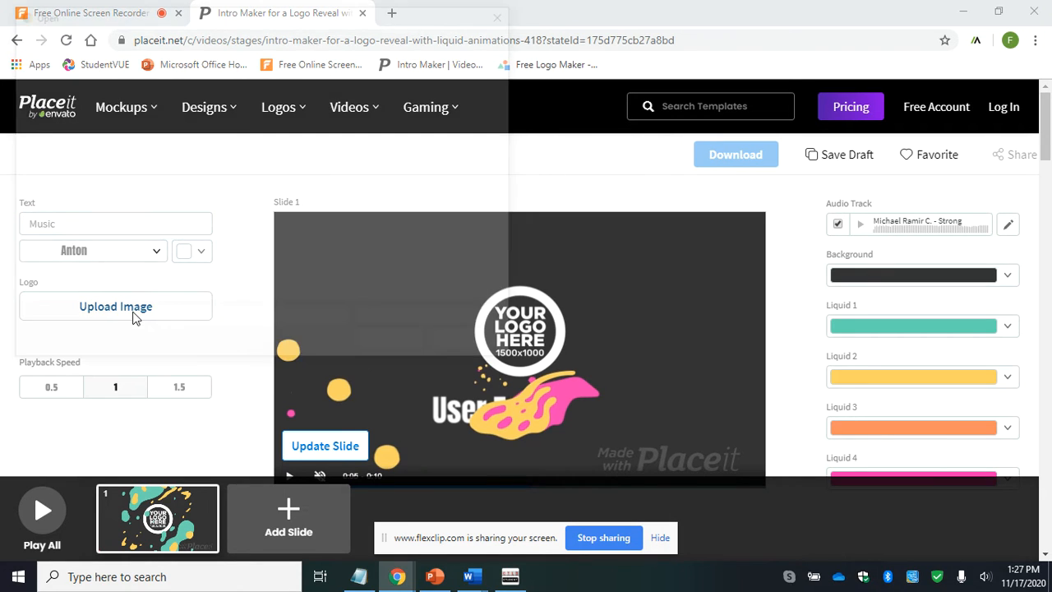
pyautogui.click(206, 115)
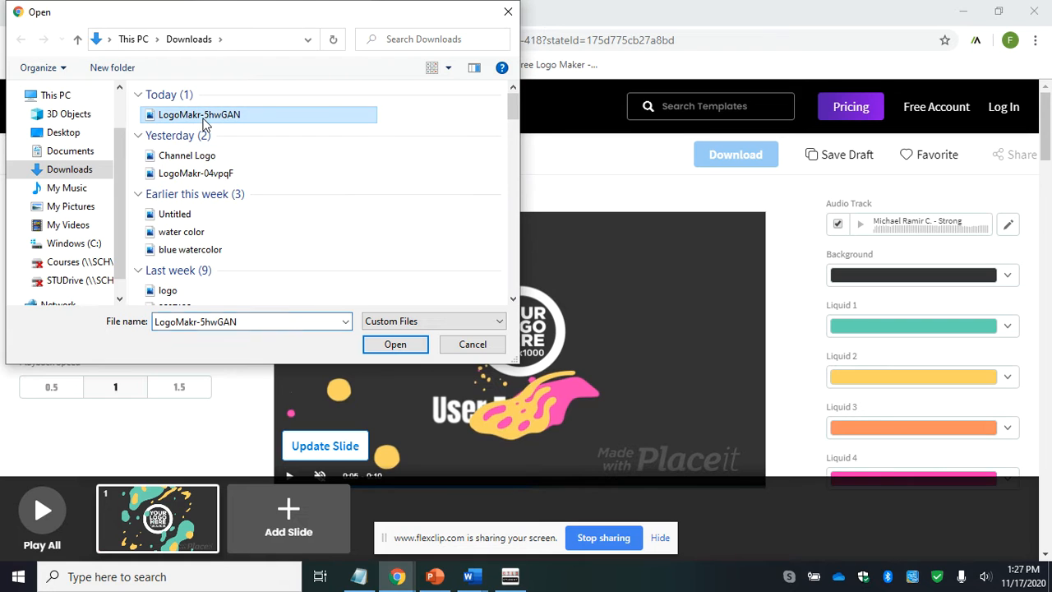
pyautogui.click(382, 346)
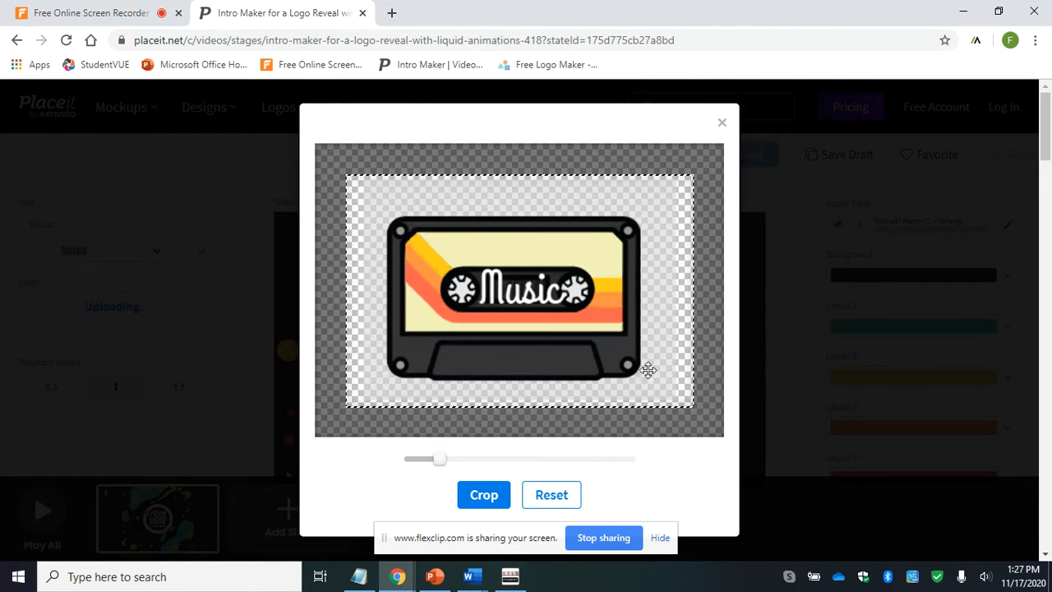
pyautogui.scroll(4, 639, 372)
pyautogui.scroll(-2, 639, 371)
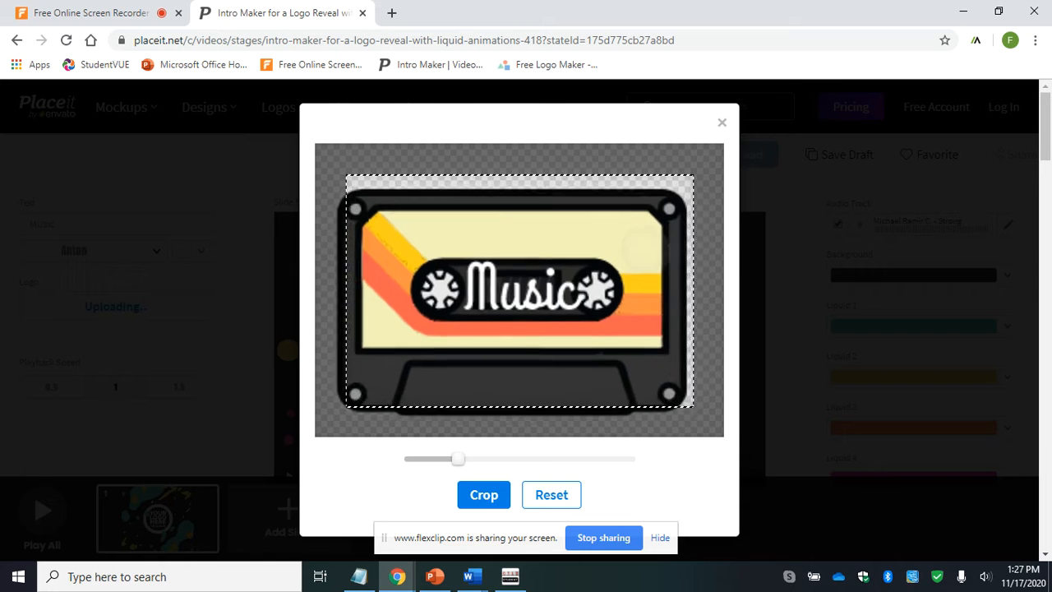
pyautogui.moveTo(645, 252); pyautogui.dragTo(651, 240)
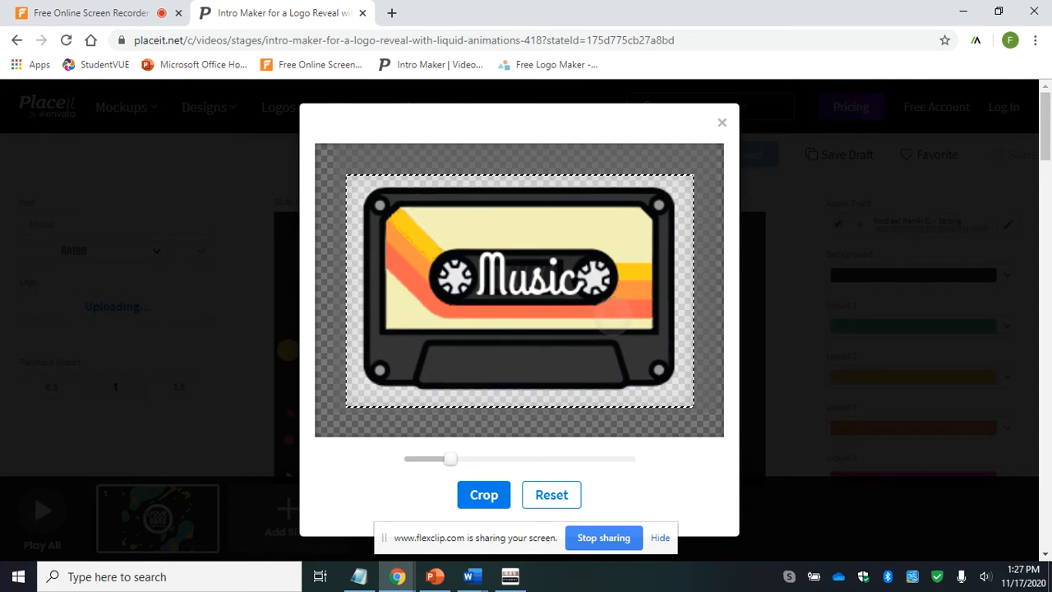
pyautogui.click(483, 494)
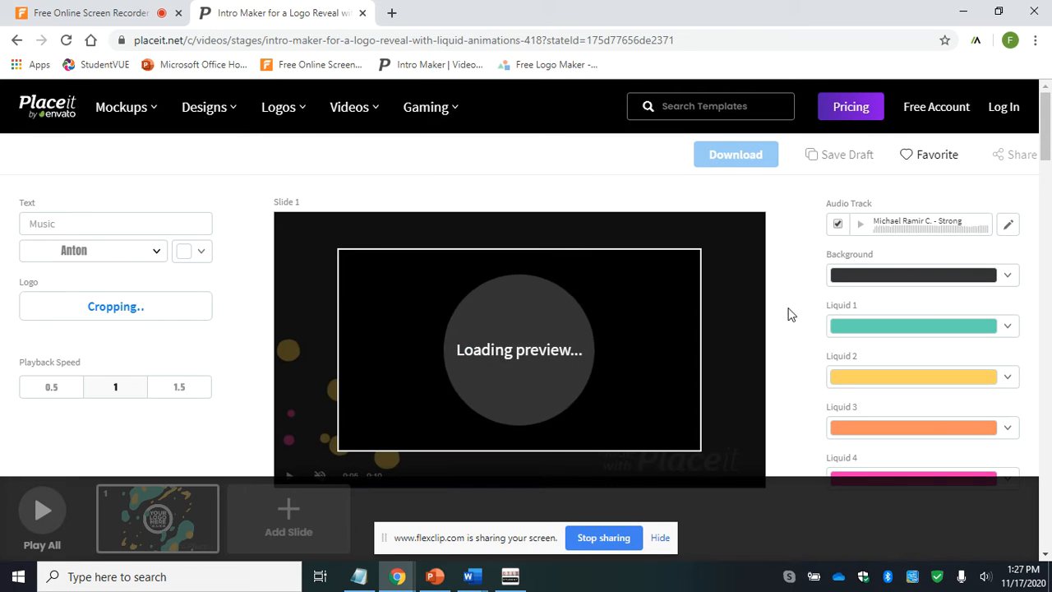
# - Set the Liquid 1 color to light red and the Liquid 2 color to yellow
pyautogui.scroll(-1, 787, 314)
pyautogui.scroll(-1, 787, 313)
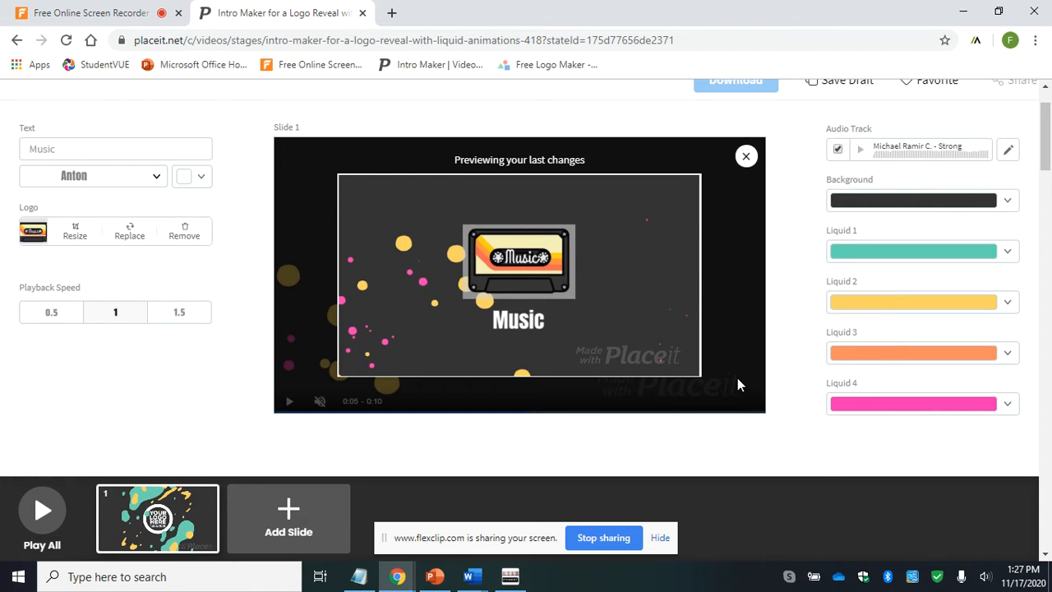
pyautogui.click(1005, 258)
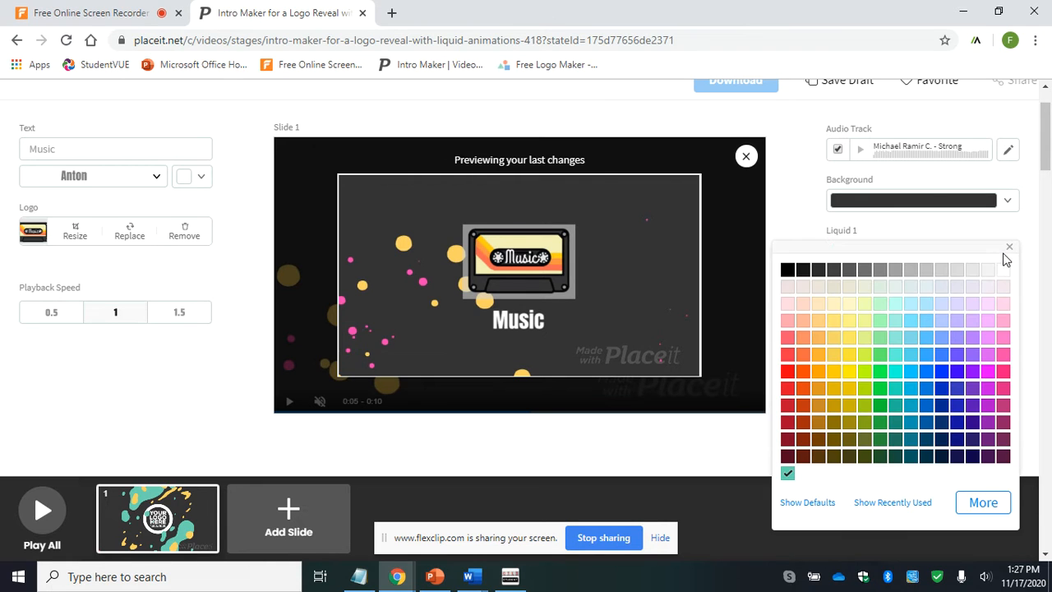
pyautogui.click(788, 373)
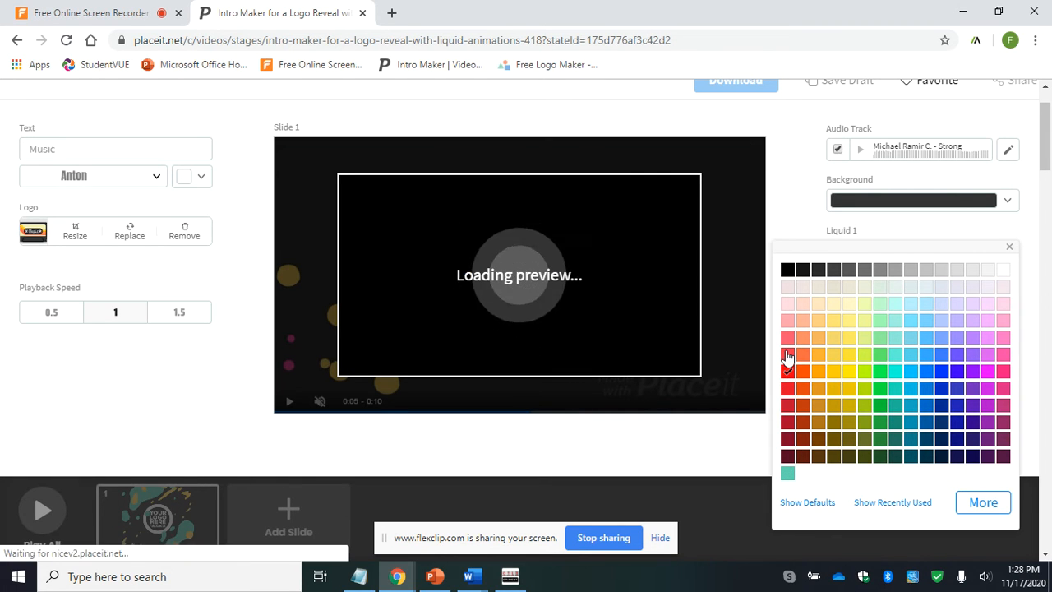
pyautogui.click(783, 214)
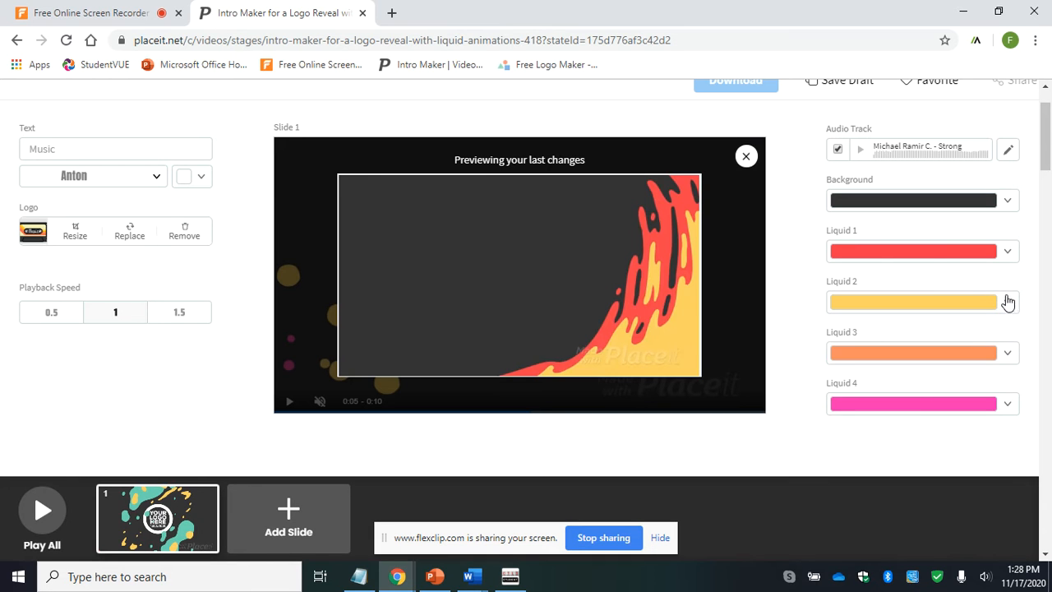
pyautogui.click(1003, 302)
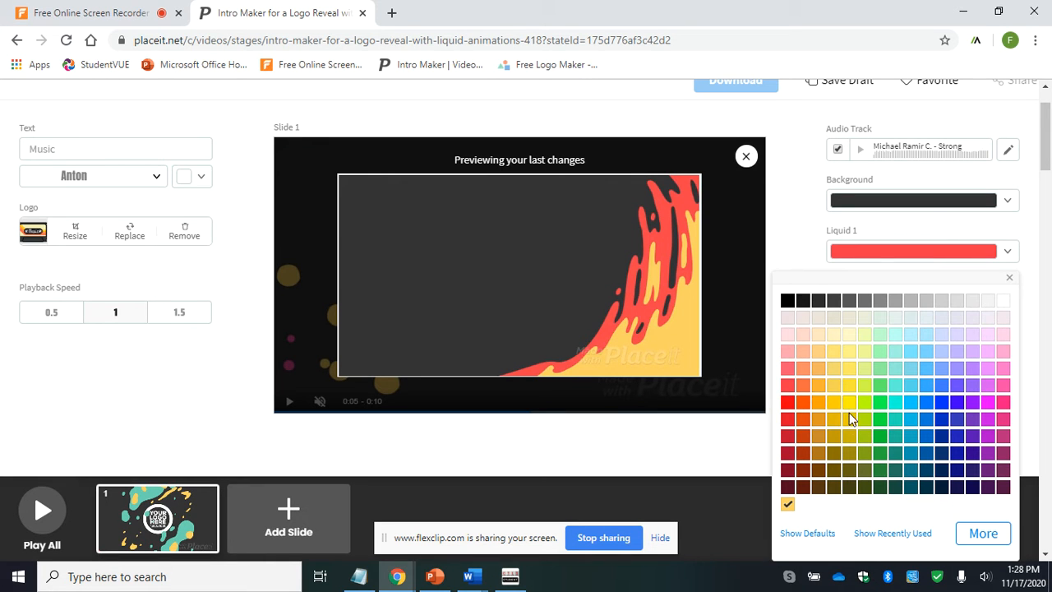
pyautogui.click(850, 386)
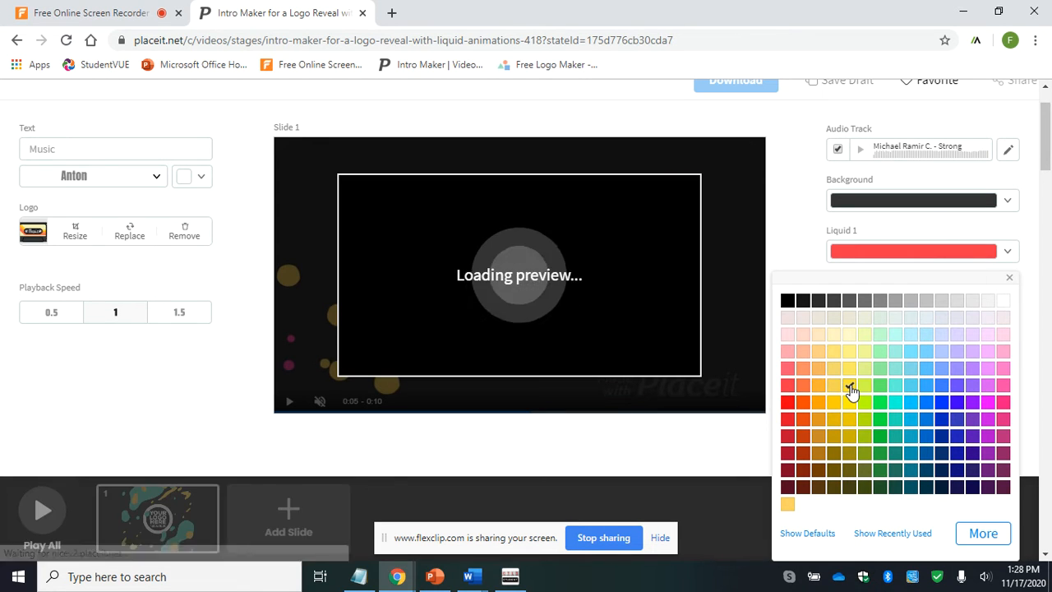
pyautogui.click(803, 255)
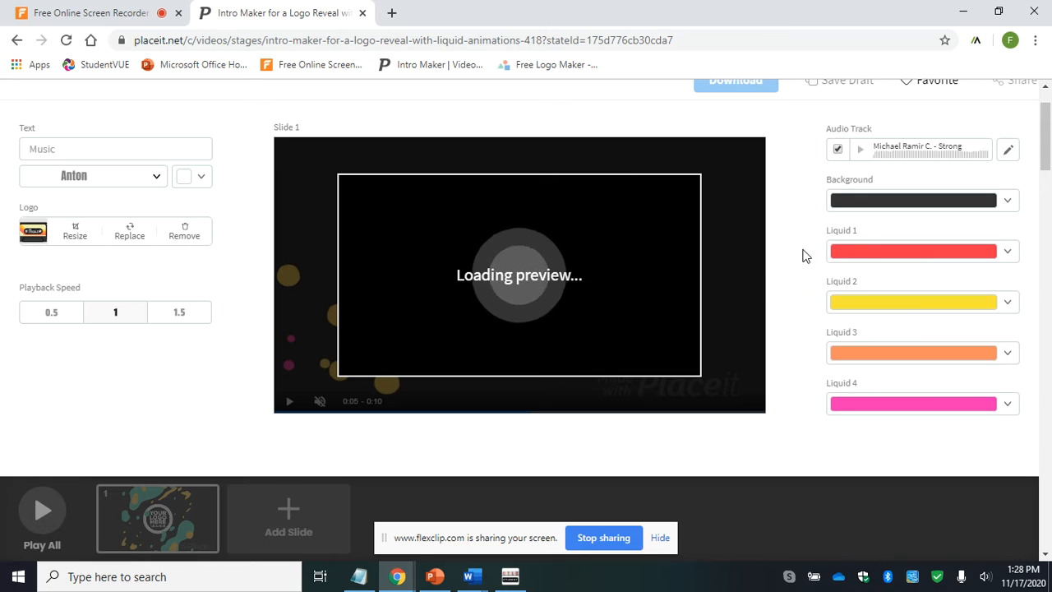
# - Set the Liquid 3 color to light orange and the Liquid 4 color to bright red
pyautogui.click(1009, 359)
pyautogui.click(820, 386)
pyautogui.click(802, 255)
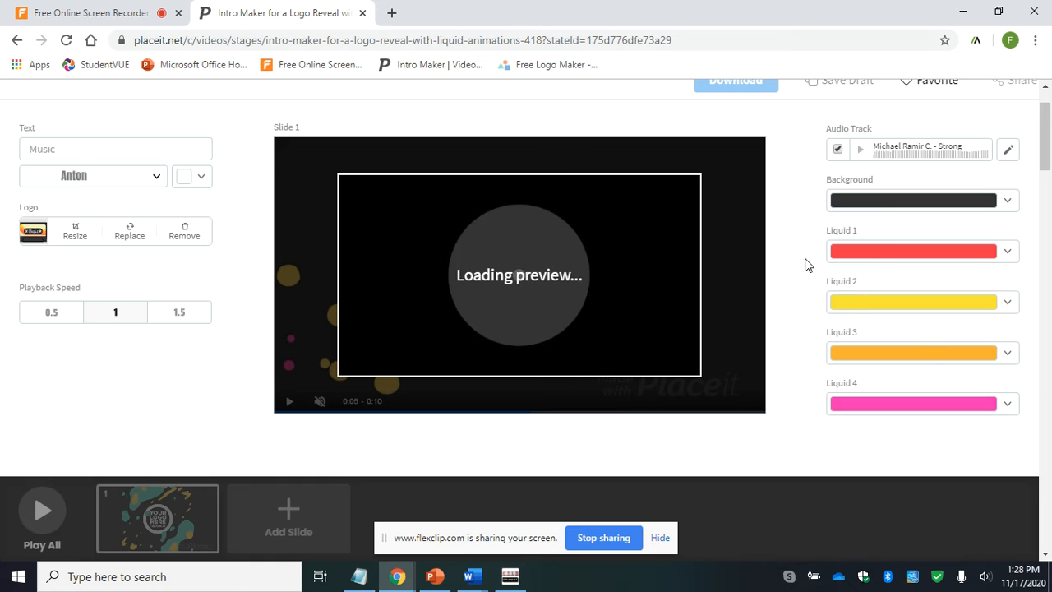
pyautogui.click(1008, 411)
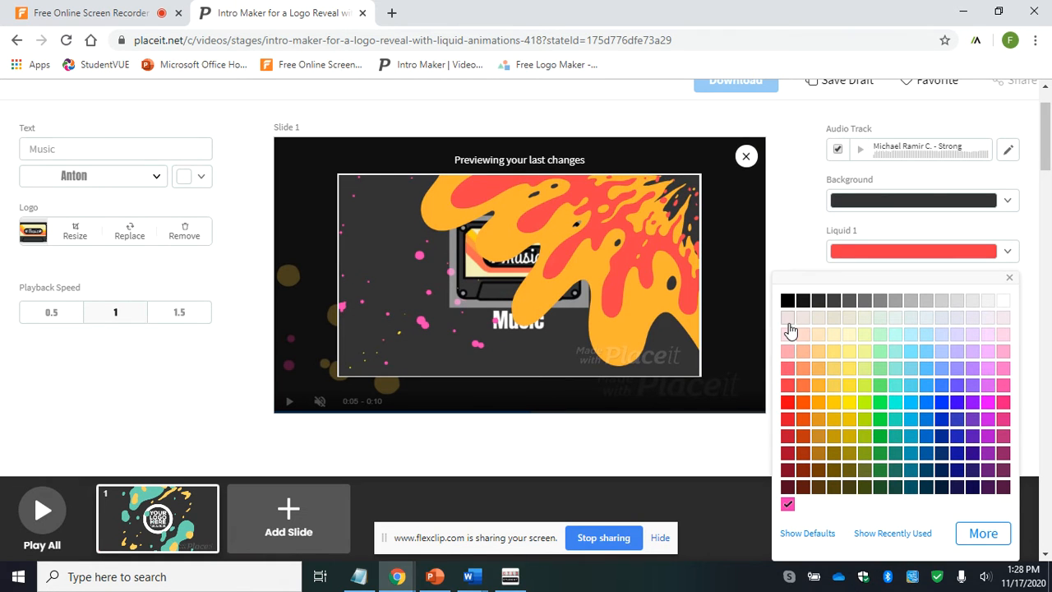
pyautogui.click(789, 403)
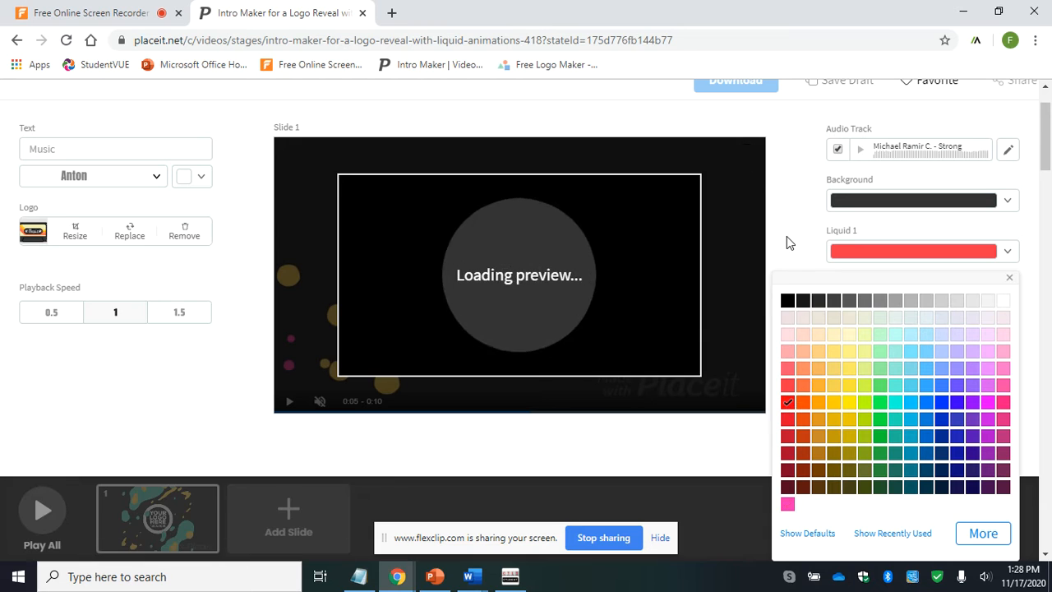
pyautogui.click(787, 236)
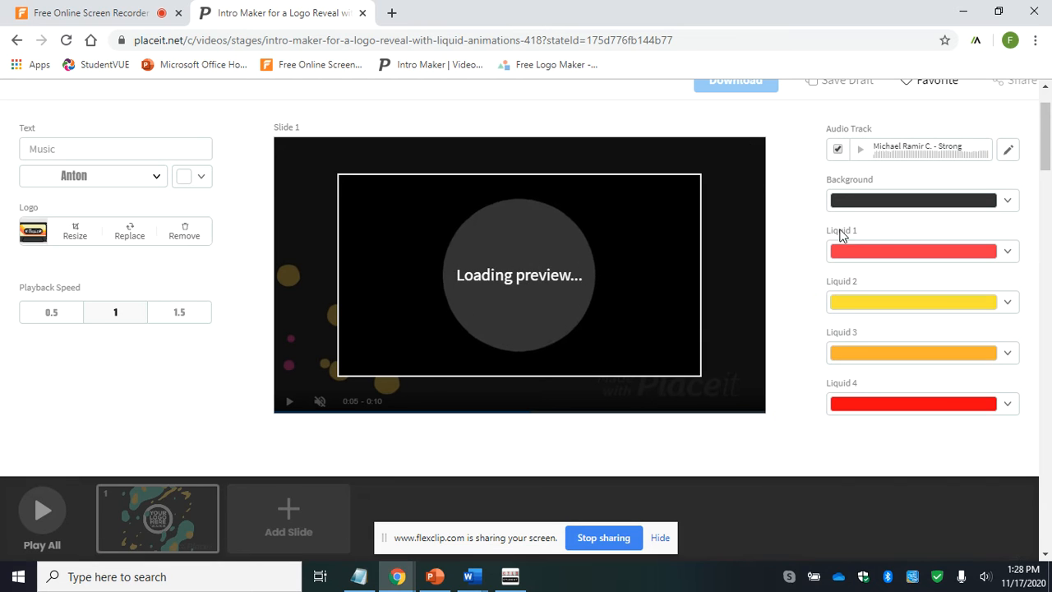
# - Set the Background color to deep orange and start a preview of all slides
pyautogui.click(1008, 202)
pyautogui.click(819, 320)
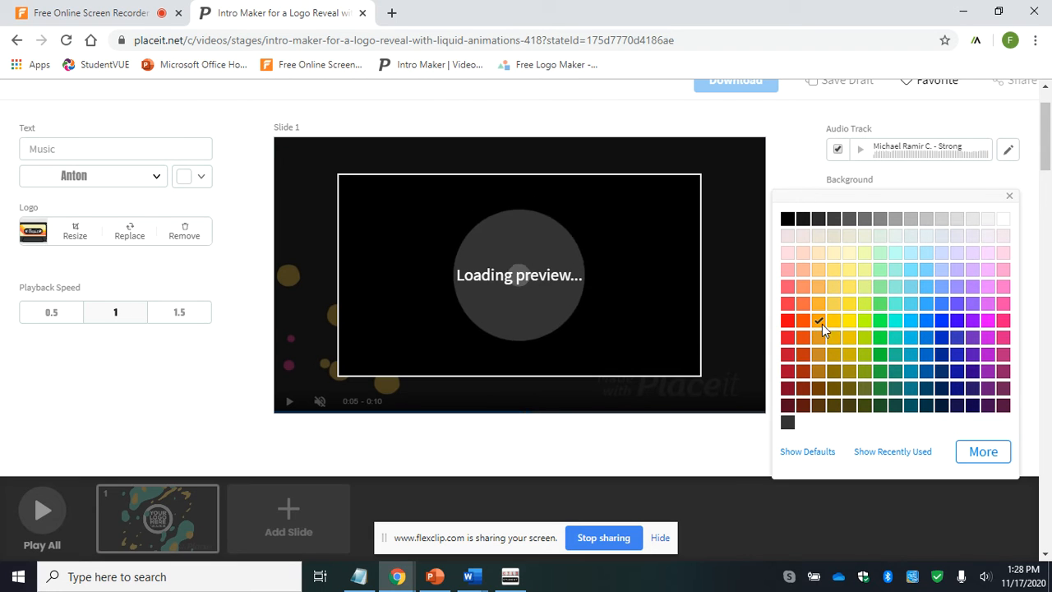
pyautogui.click(804, 321)
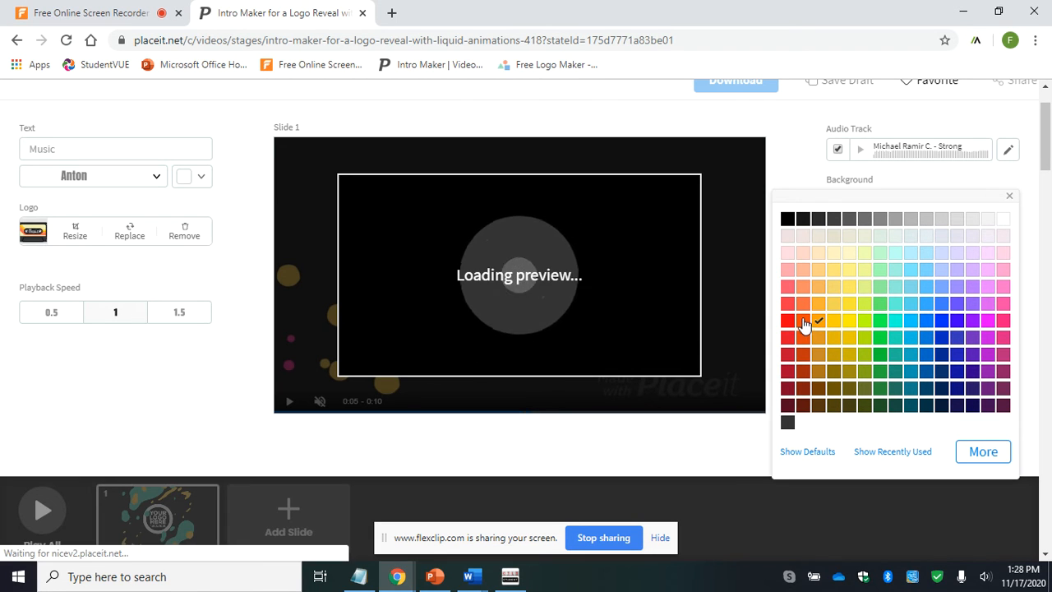
pyautogui.click(793, 187)
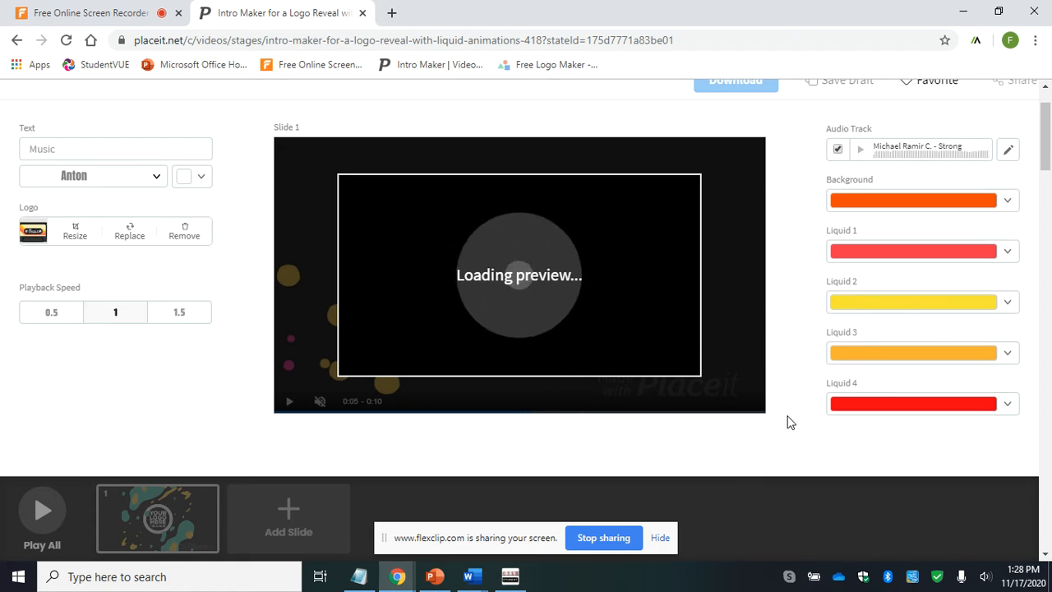
pyautogui.click(41, 509)
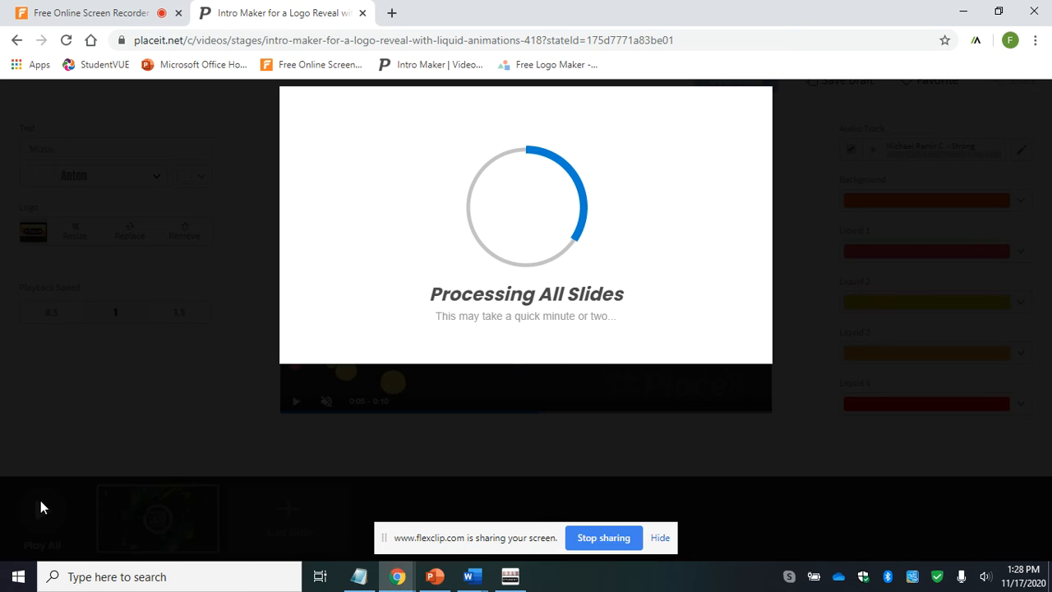
pyautogui.press('XF86AudioLowerVolume')
pyautogui.click(143, 7)
pyautogui.scroll(-5, 455, 404)
pyautogui.scroll(4, 455, 405)
pyautogui.scroll(-7, 456, 405)
pyautogui.scroll(3, 455, 404)
pyautogui.scroll(-12, 458, 411)
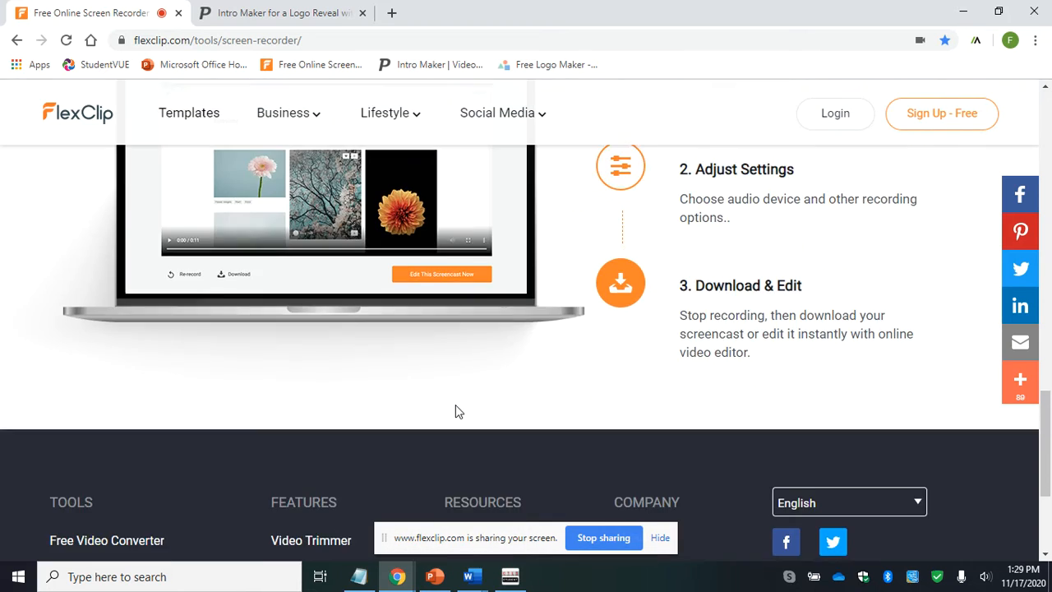
pyautogui.scroll(3, 458, 411)
pyautogui.scroll(1, 456, 411)
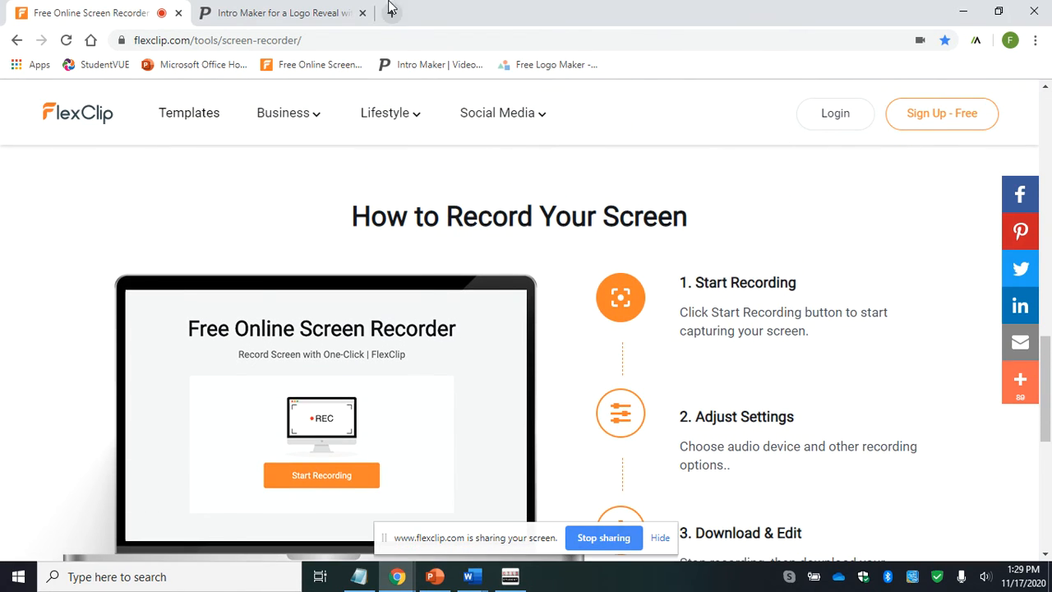
pyautogui.click(332, 7)
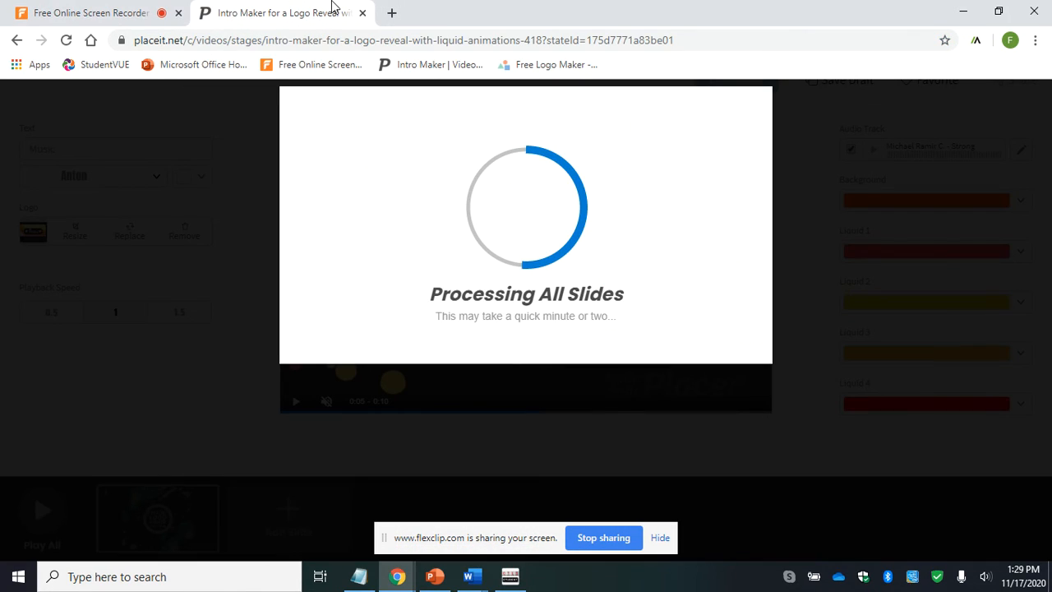
pyautogui.click(140, 12)
pyautogui.scroll(-5, 406, 292)
pyautogui.scroll(8, 406, 289)
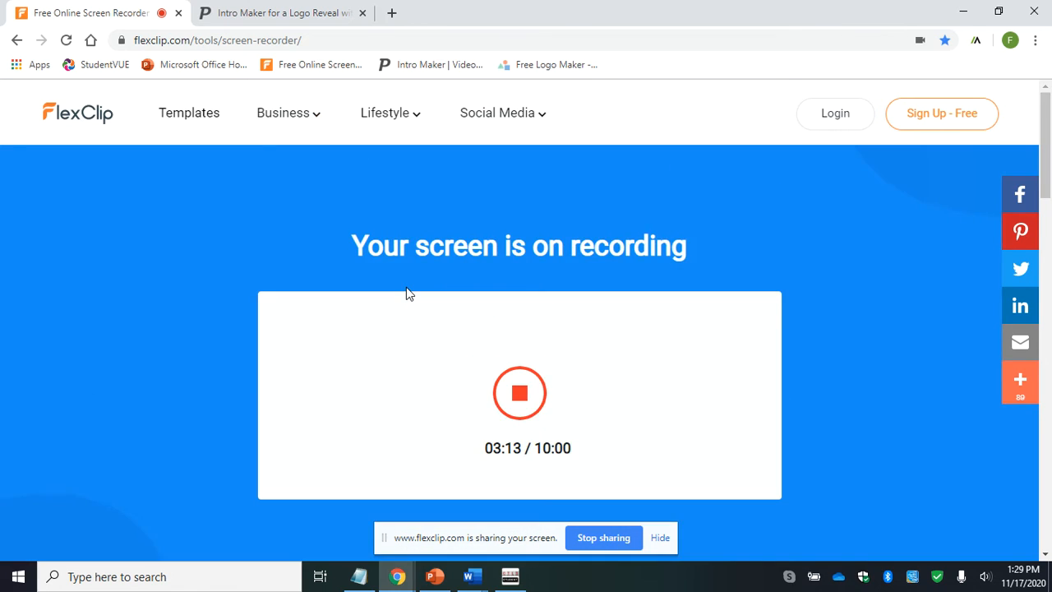
pyautogui.scroll(-8, 406, 289)
pyautogui.scroll(8, 406, 290)
# - Switch to Placeit, replay the intro preview from its beginning with the system volume raised, and close the preview
pyautogui.click(236, 11)
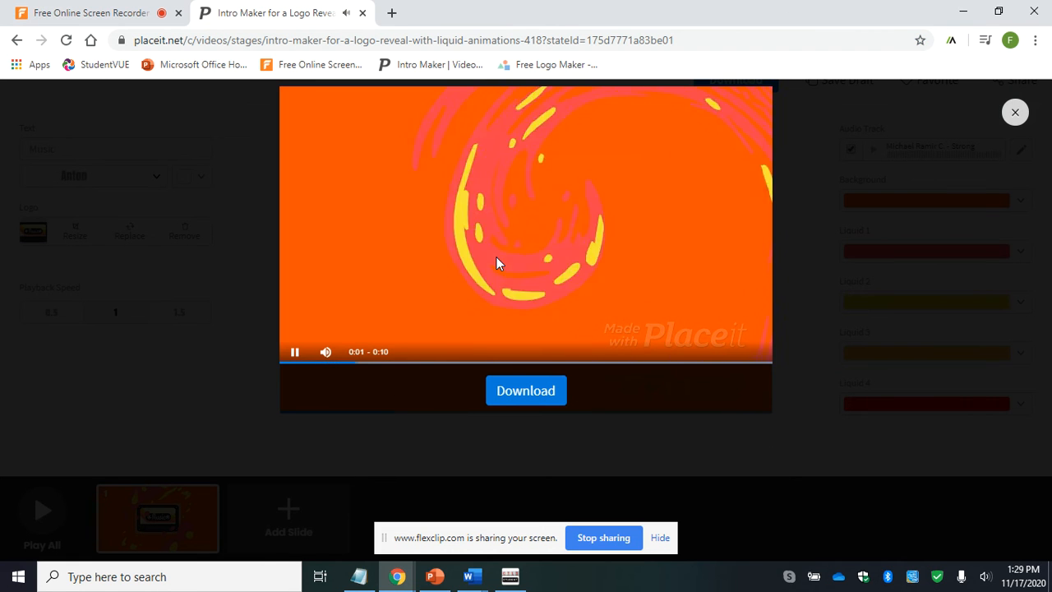
pyautogui.press('XF86AudioRaiseVolume')
pyautogui.press('XF86AudioRaiseVolume')
pyautogui.press('XF86AudioRaiseVolume')
pyautogui.press('XF86AudioRaiseVolume')
pyautogui.press('XF86AudioRaiseVolume')
pyautogui.press('XF86AudioRaiseVolume')
pyautogui.press('XF86AudioRaiseVolume')
pyautogui.press('XF86AudioRaiseVolume')
pyautogui.press('XF86AudioRaiseVolume')
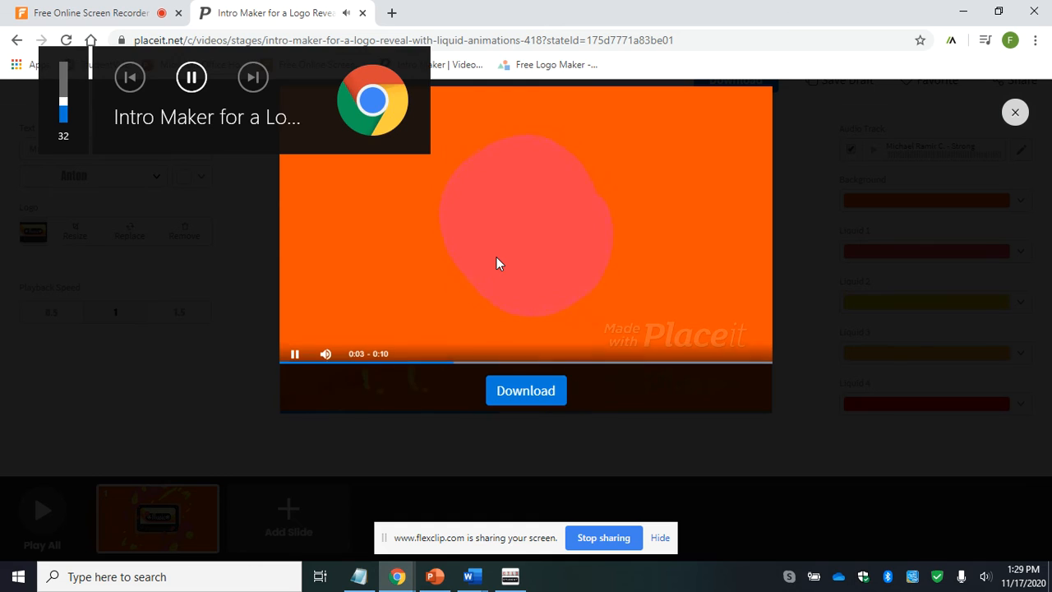
pyautogui.moveTo(473, 364); pyautogui.dragTo(292, 367)
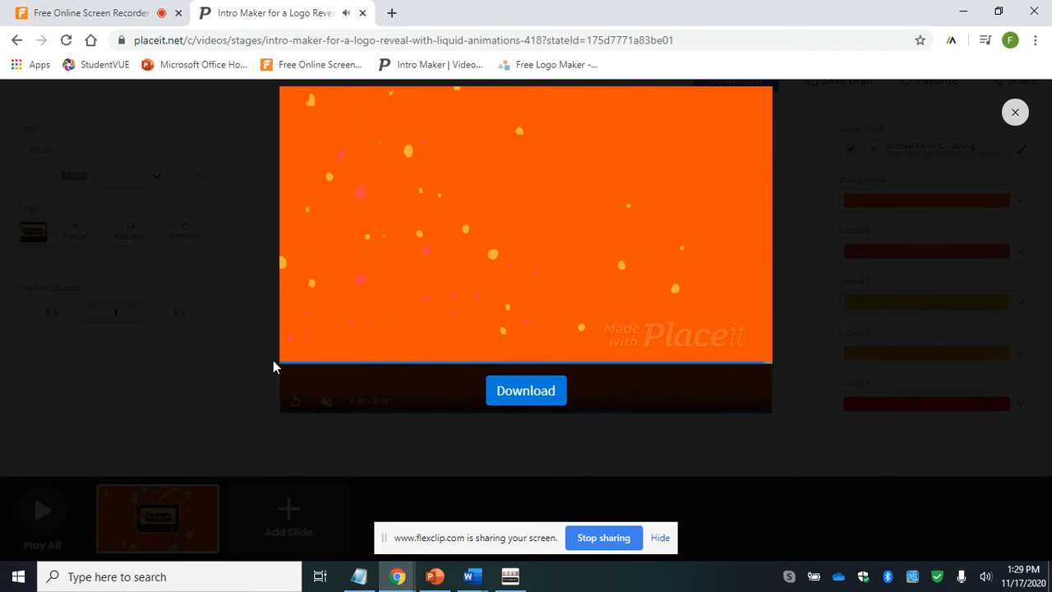
pyautogui.click(1016, 112)
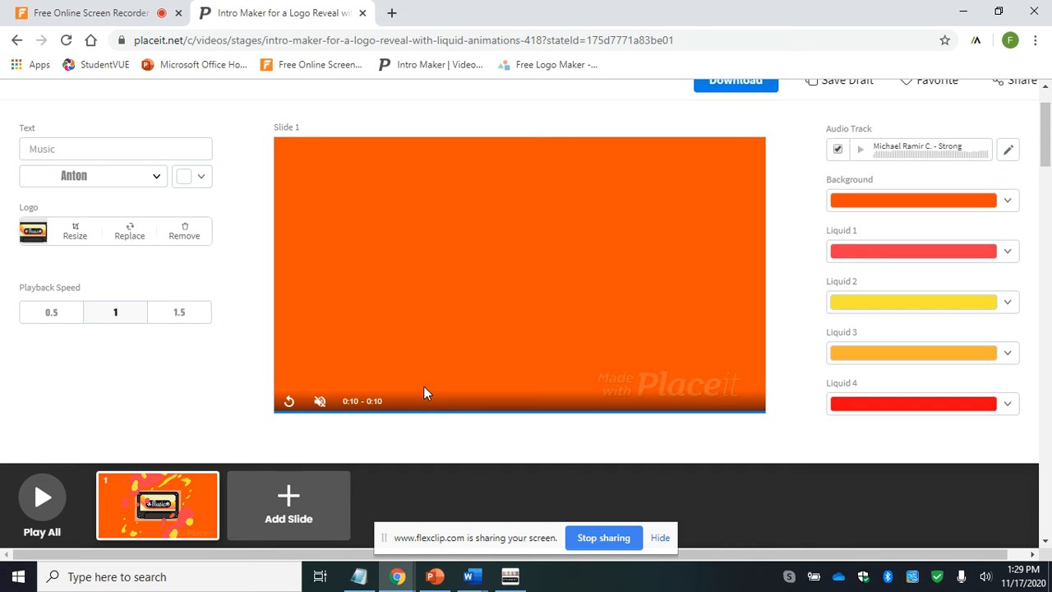
# - Examine the video's download options, including the single purchase, free watermarked low-res version and unlimited subscription, and dismiss them
pyautogui.scroll(-4, 564, 481)
pyautogui.scroll(5, 564, 481)
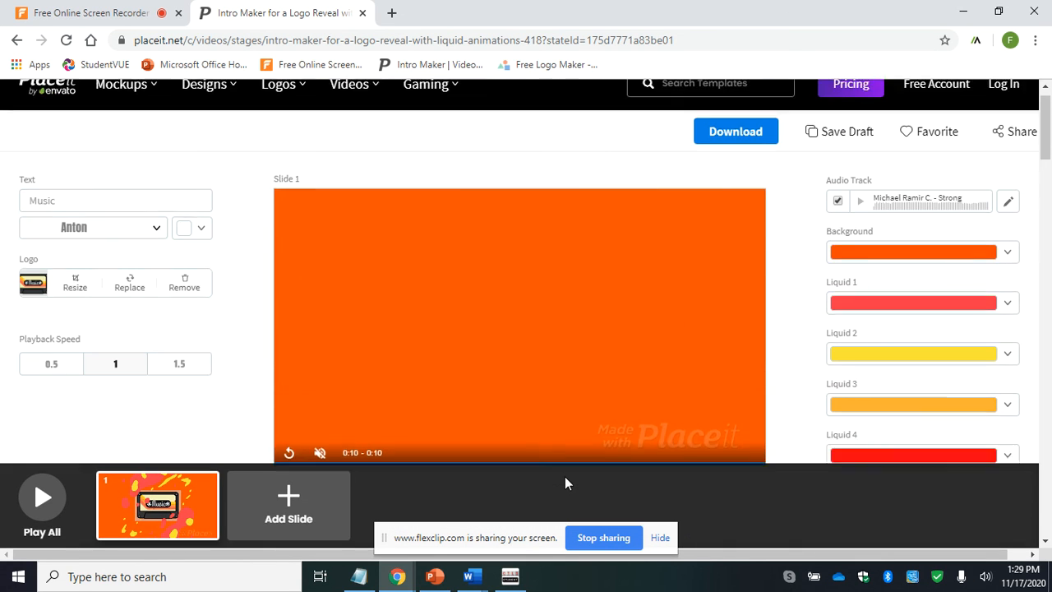
pyautogui.click(727, 156)
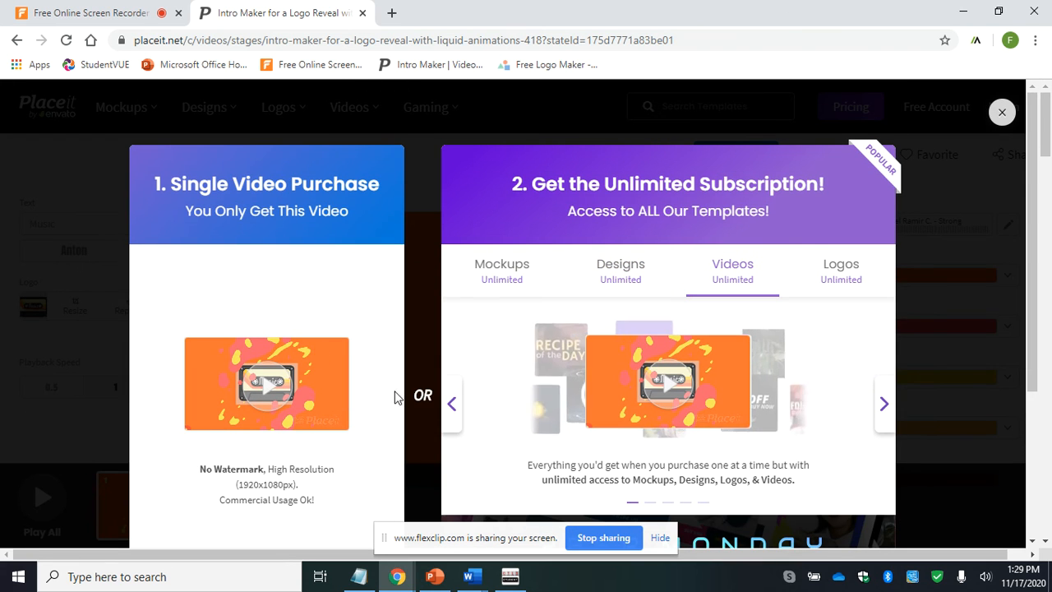
pyautogui.scroll(-1, 323, 333)
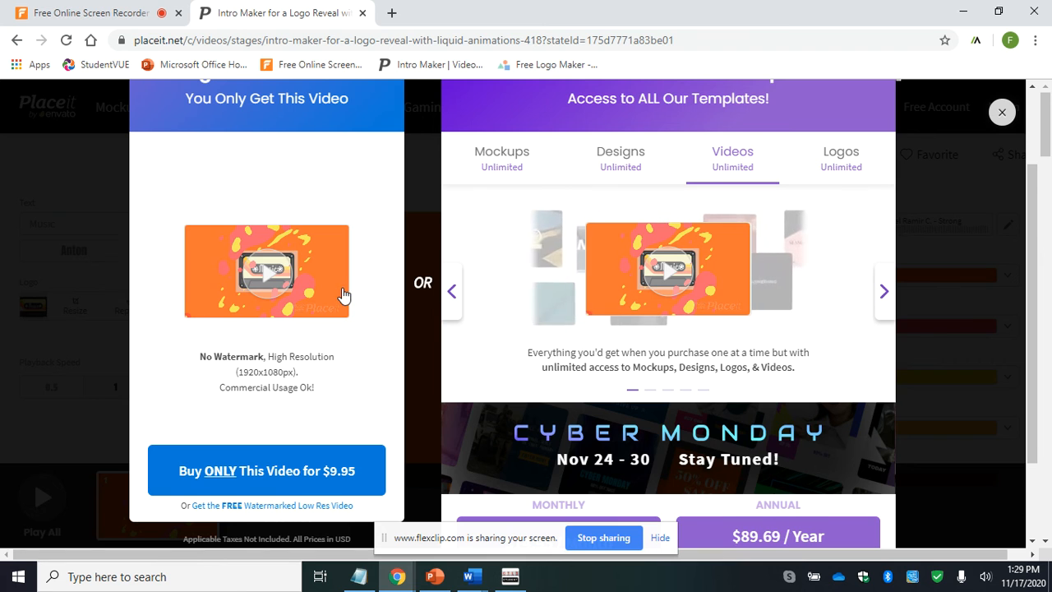
pyautogui.scroll(-1, 344, 295)
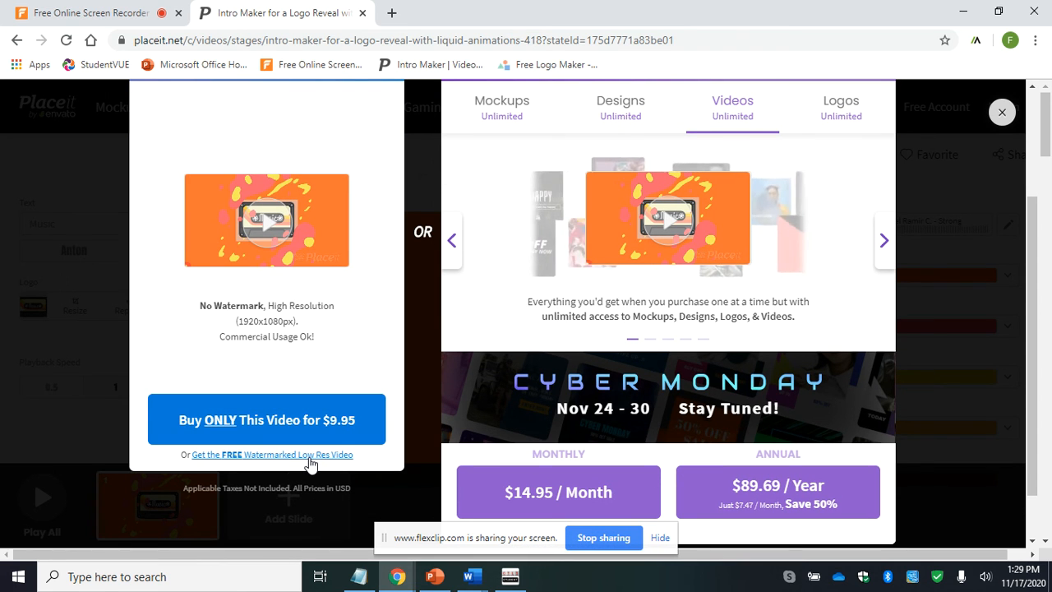
pyautogui.scroll(2, 370, 274)
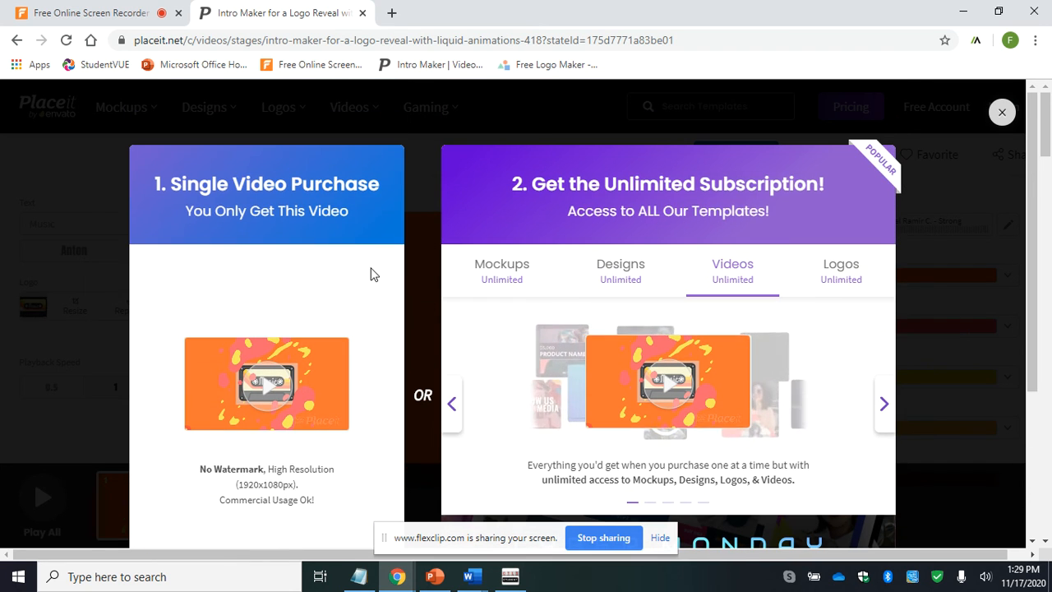
pyautogui.click(1003, 113)
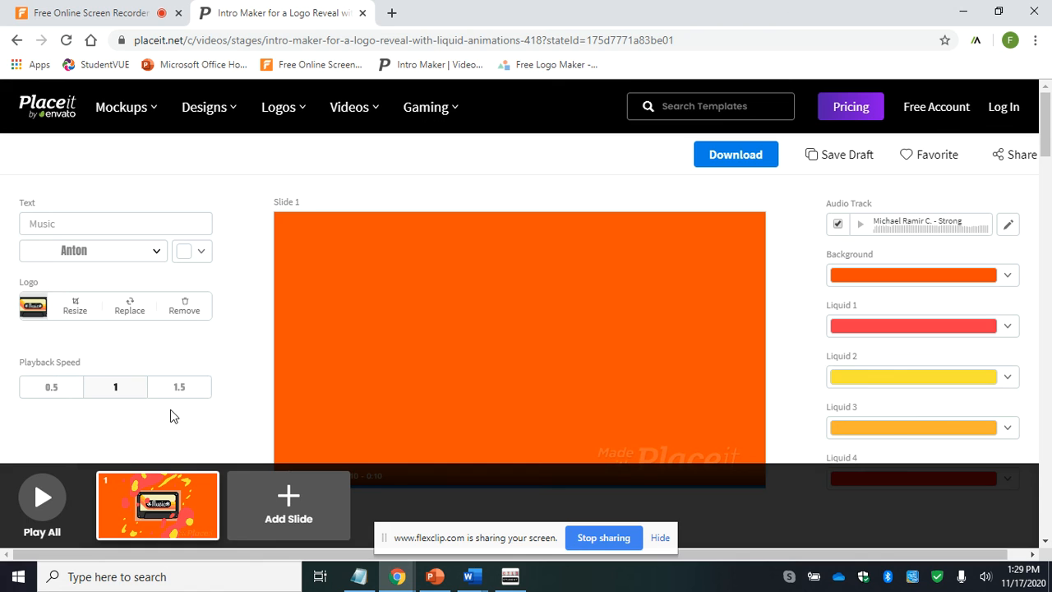
# - Play the full intro once more and exit the playback to the template editor
pyautogui.click(38, 510)
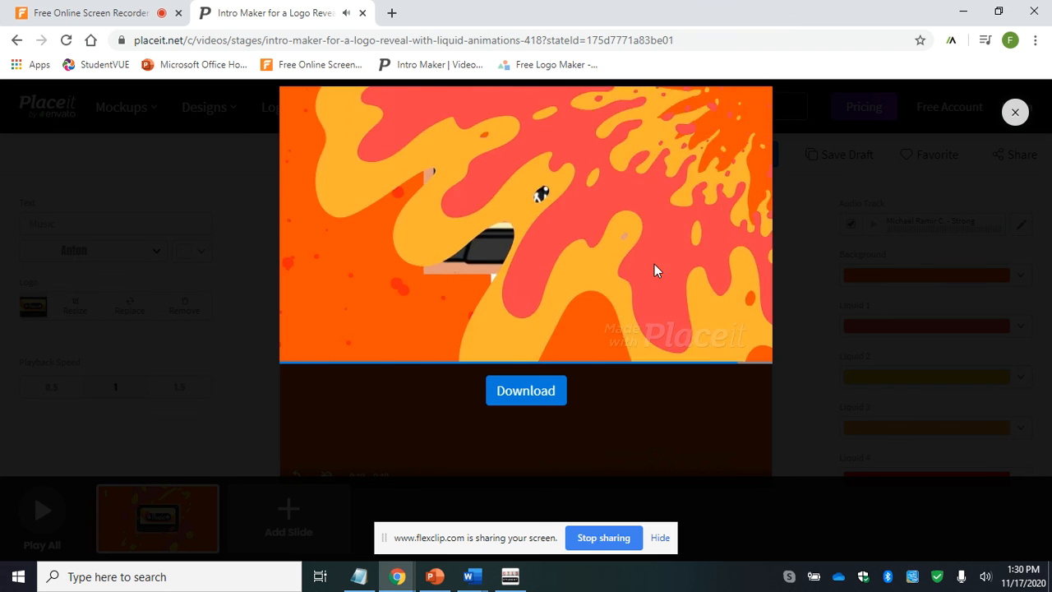
pyautogui.click(1015, 113)
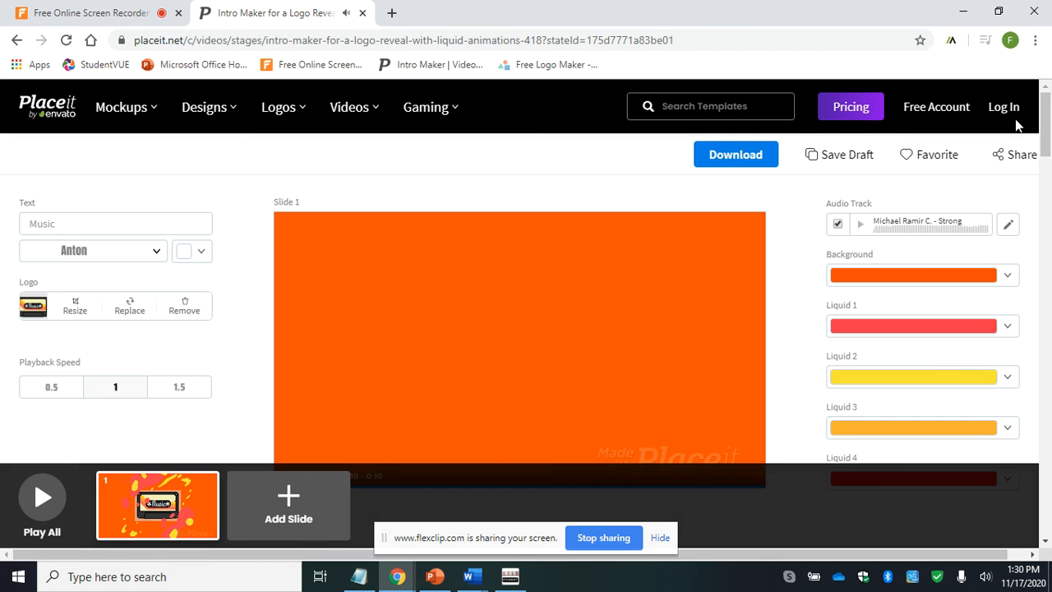